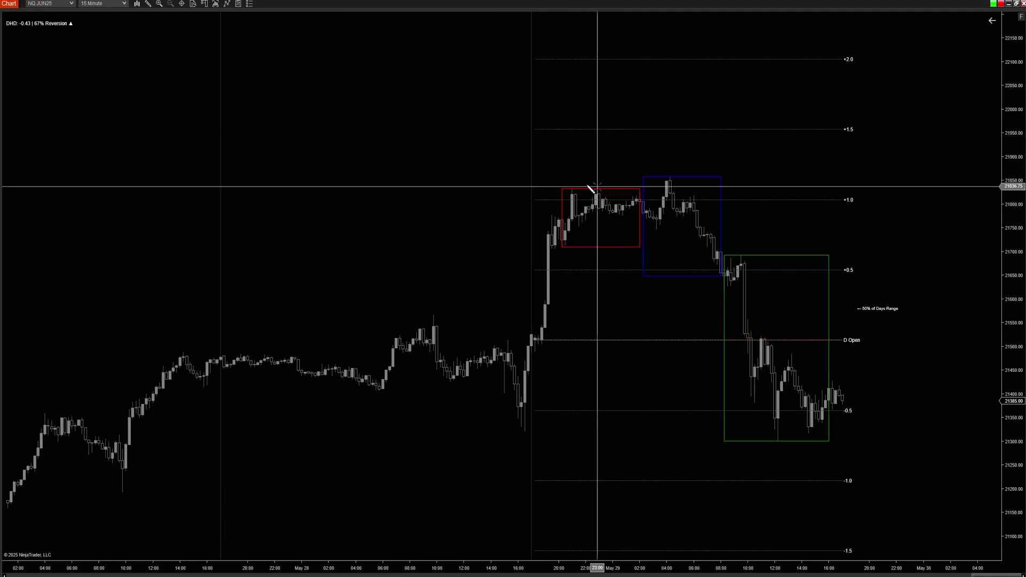
Leave the NQ session-box chart for the NQ Stats ALN Sessions page in the browser
mouse_move(643, 275)
left_mouse_down()
mouse_move(698, 176)
mouse_move(721, 172)
left_mouse_up()
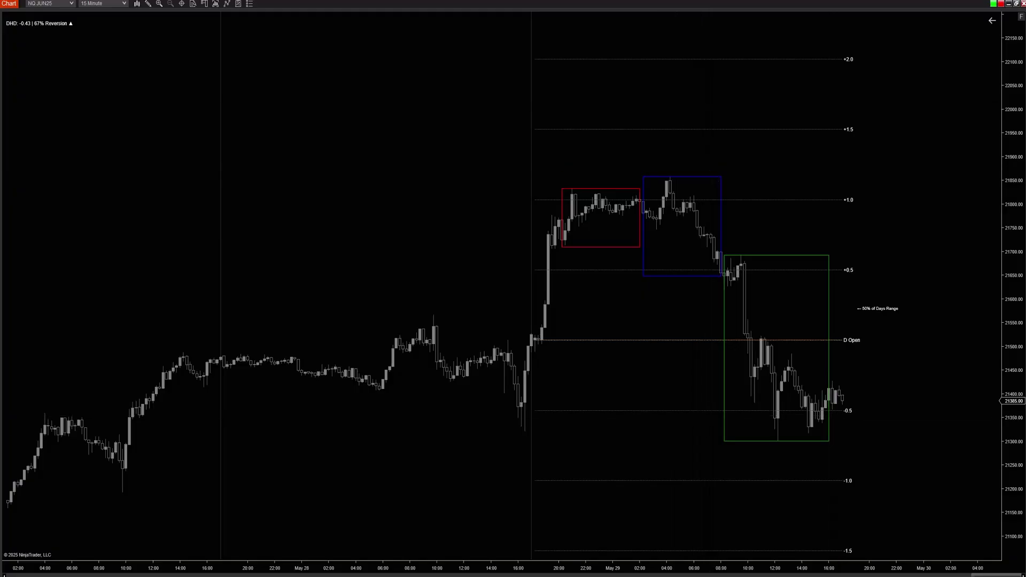
key("alt+Tab")
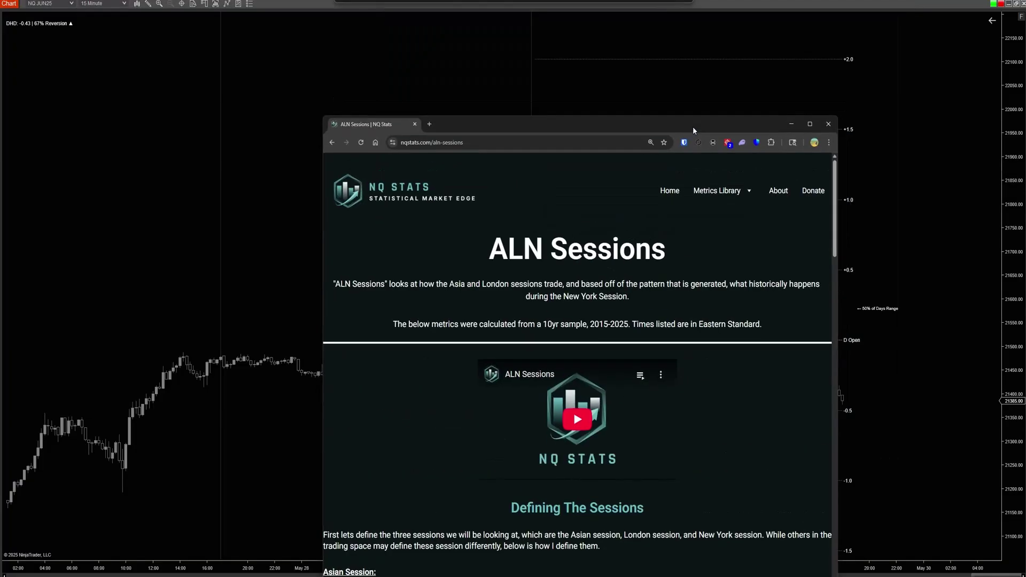
Maximize the browser and scroll down to the ALN Sessions Pattern 1 New York metrics
double_click(693, 126)
scroll(590, 281, "down", 7)
scroll(592, 284, "down", 6)
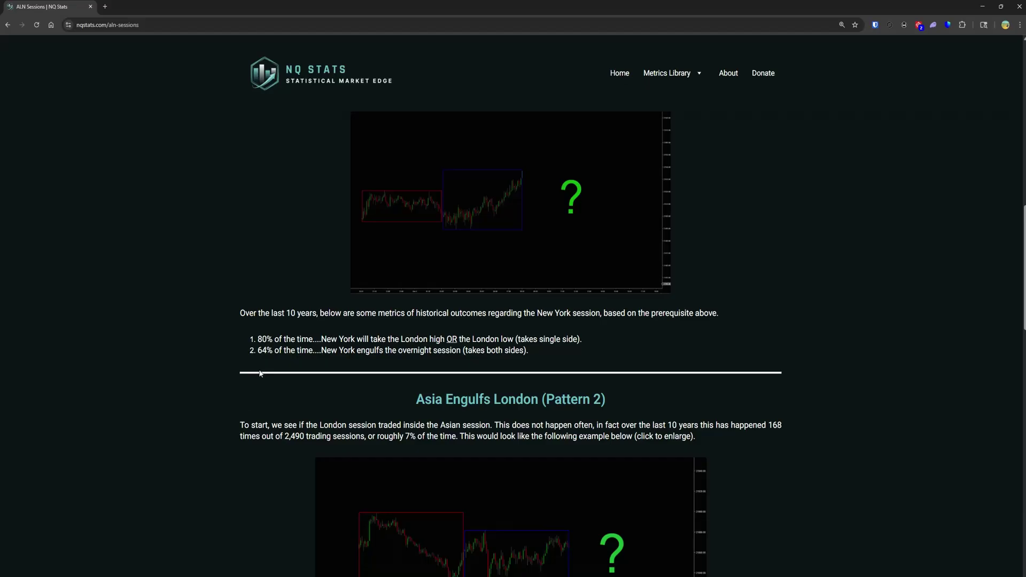
Set the NQ Stats page aside and return to the NinjaTrader NQ chart
left_click(982, 6)
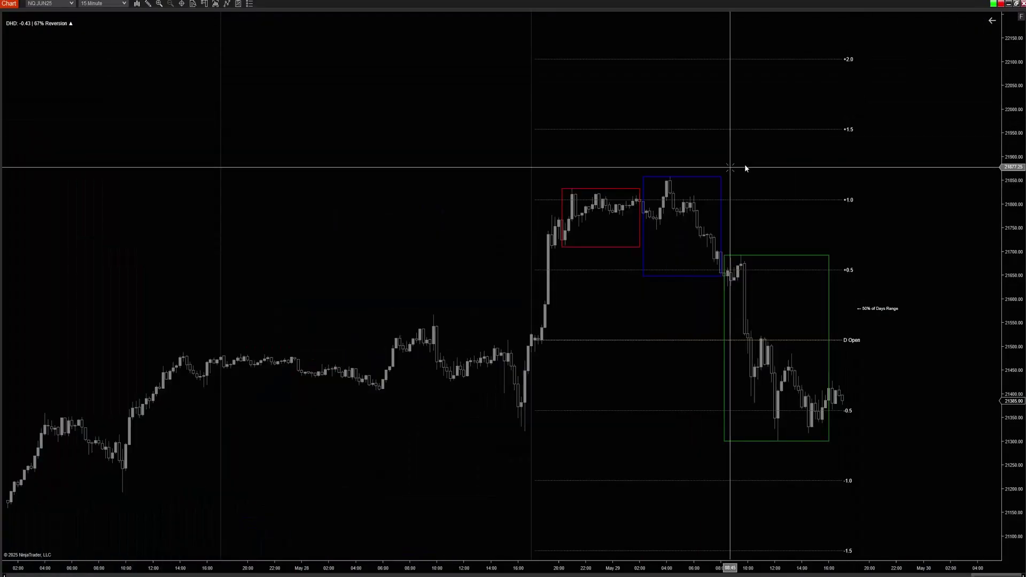
key("alt+Tab")
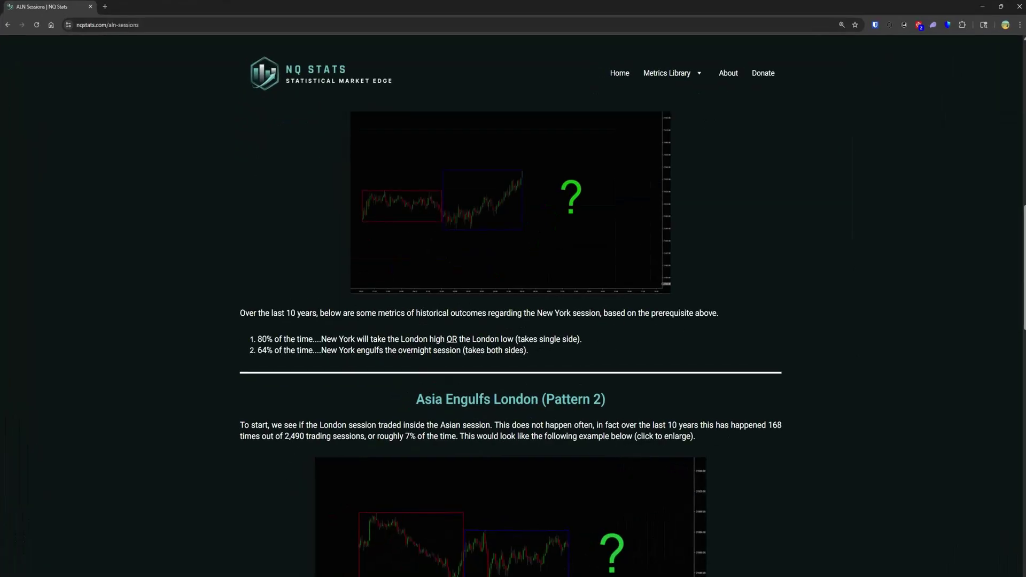
key("alt+Tab")
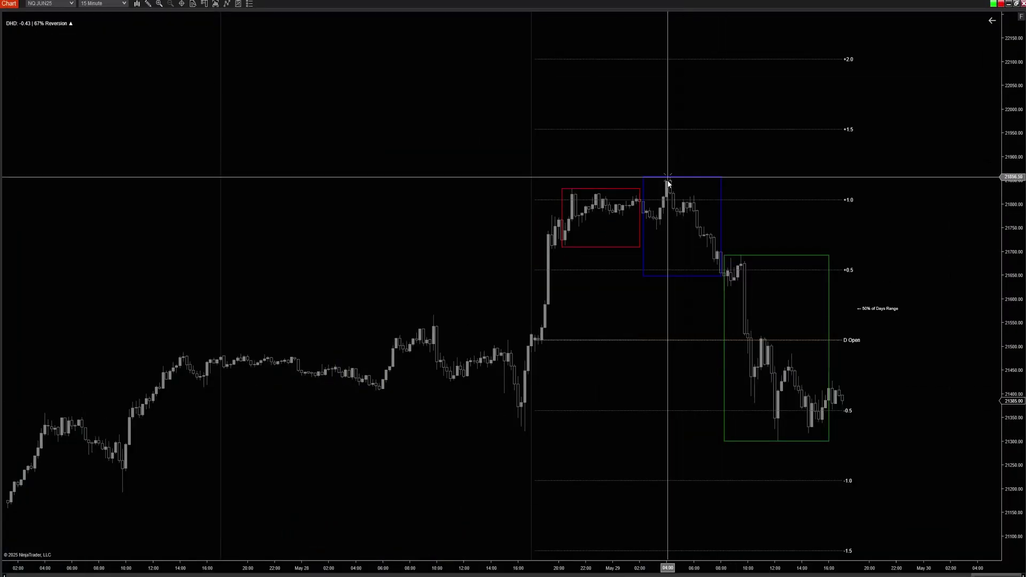
left_click_drag(654, 164, 679, 187)
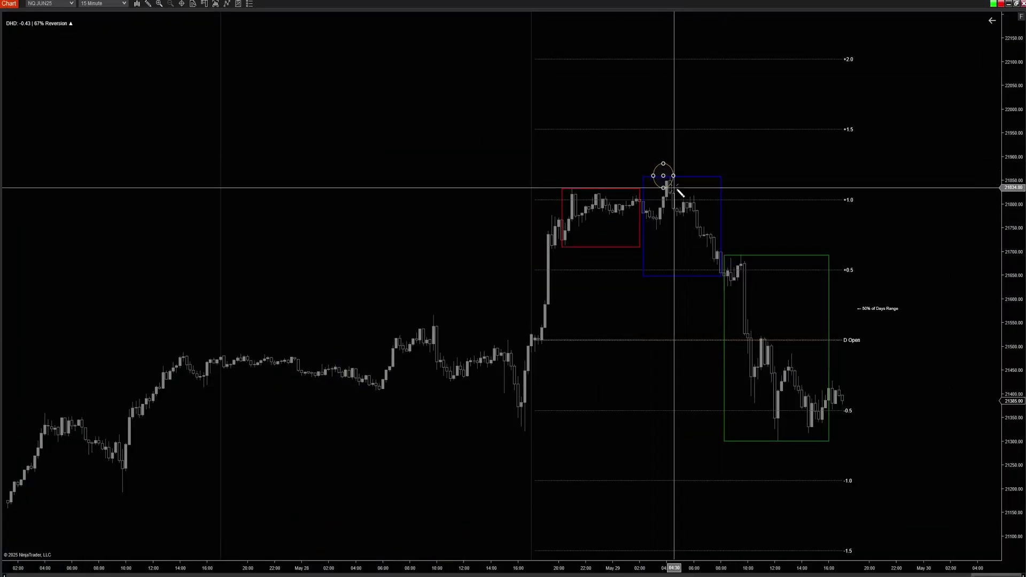
left_click_drag(712, 279, 724, 261)
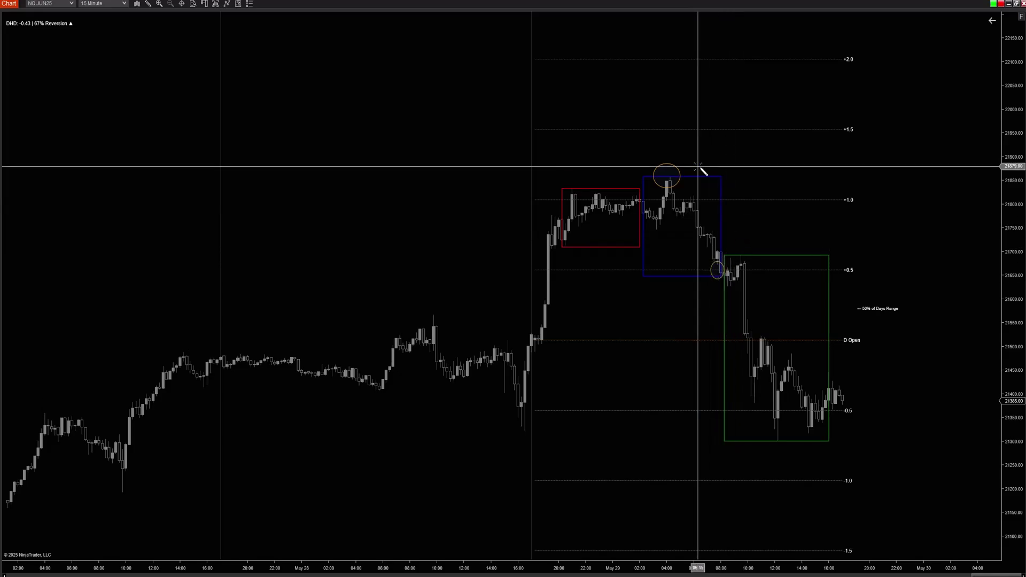
left_click(670, 164)
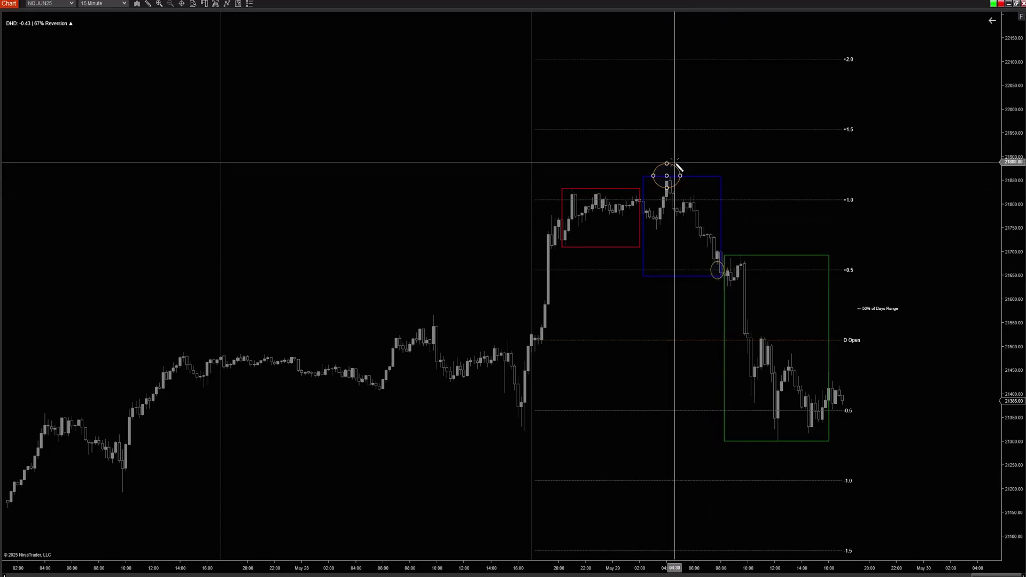
key("Delete")
left_click(718, 279)
key("Delete")
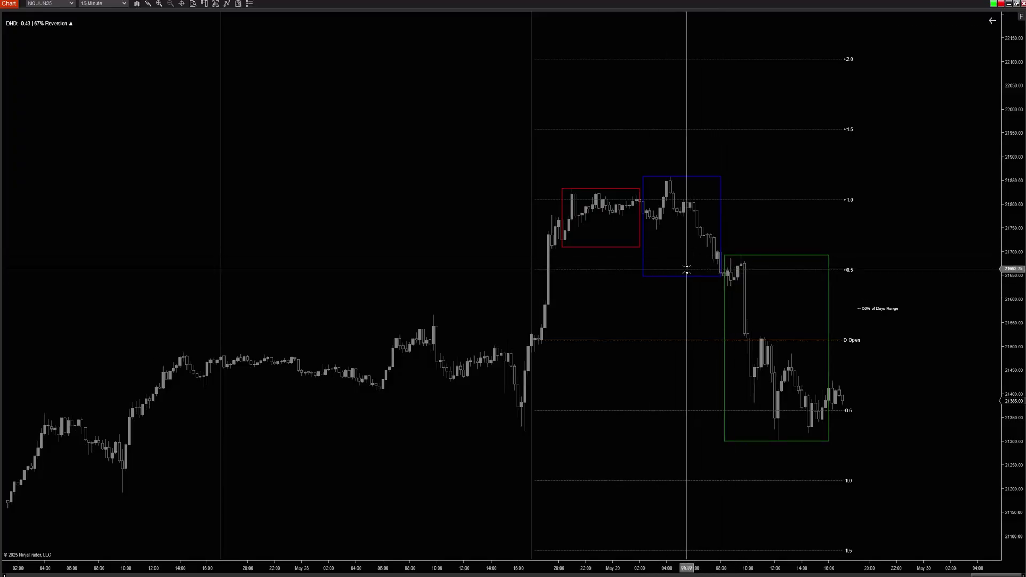
left_click(724, 276)
left_click(731, 288)
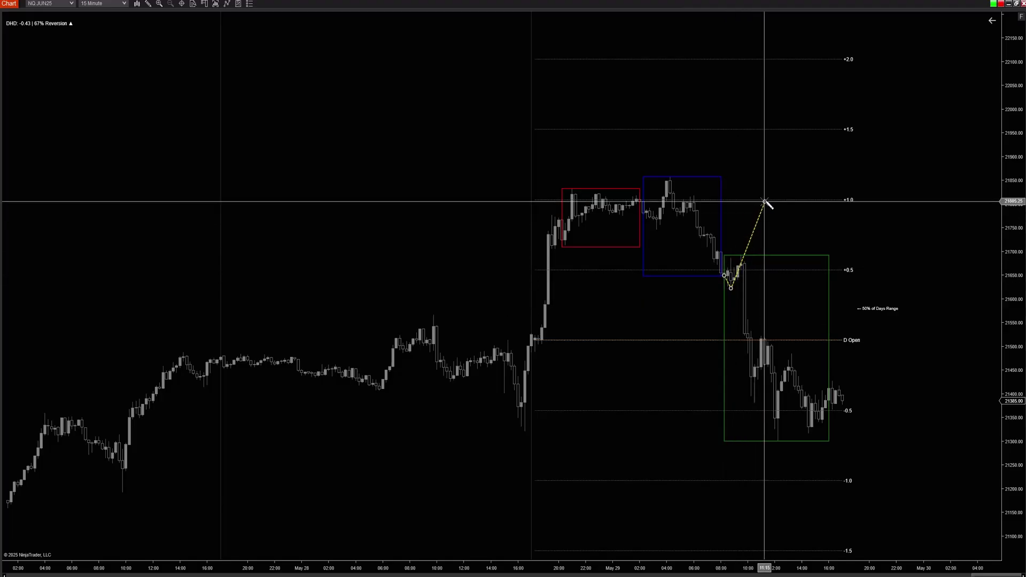
left_click(778, 174)
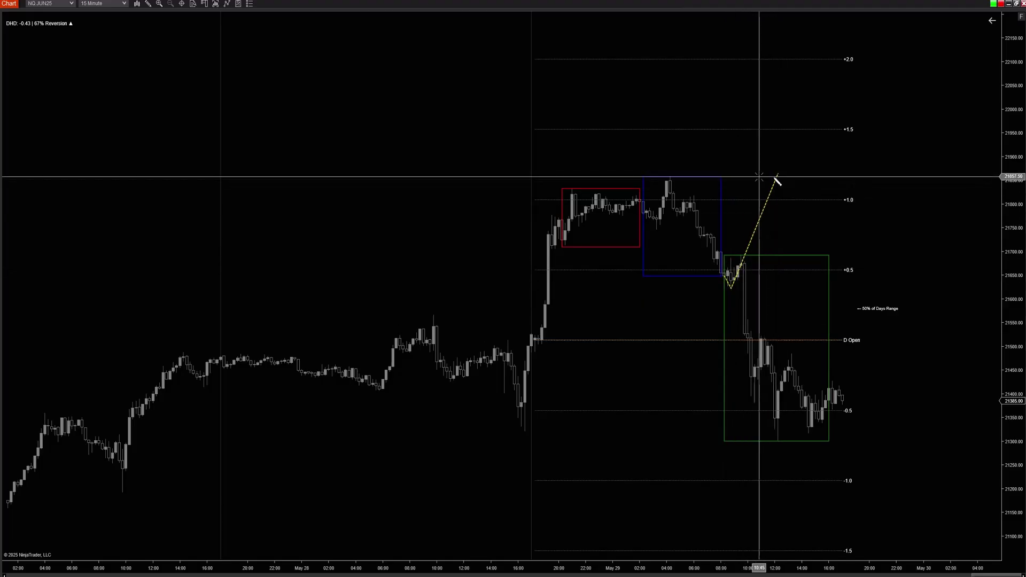
left_click_drag(663, 174, 679, 192)
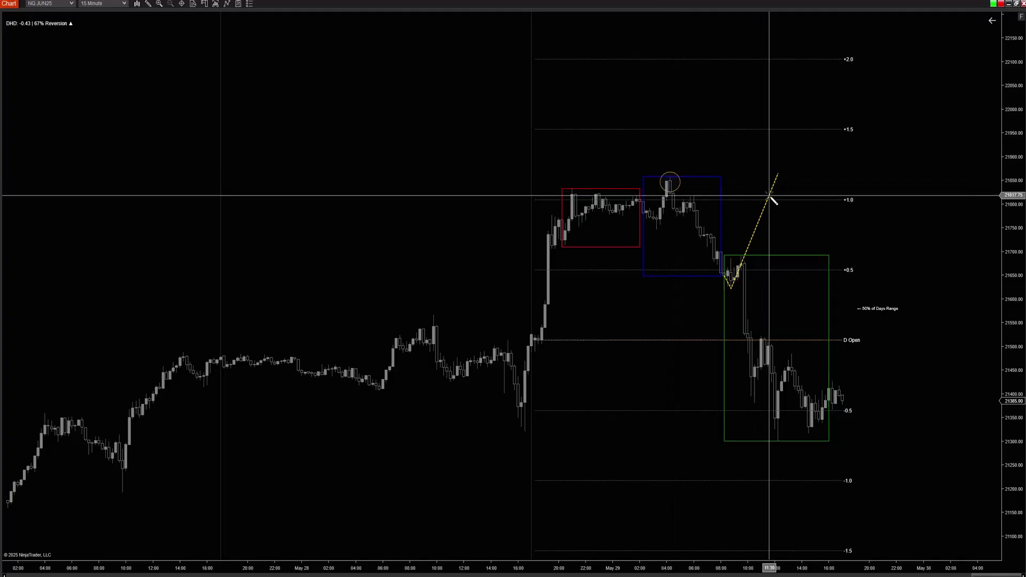
left_click(768, 193)
key("Delete")
left_click(680, 179)
key("Delete")
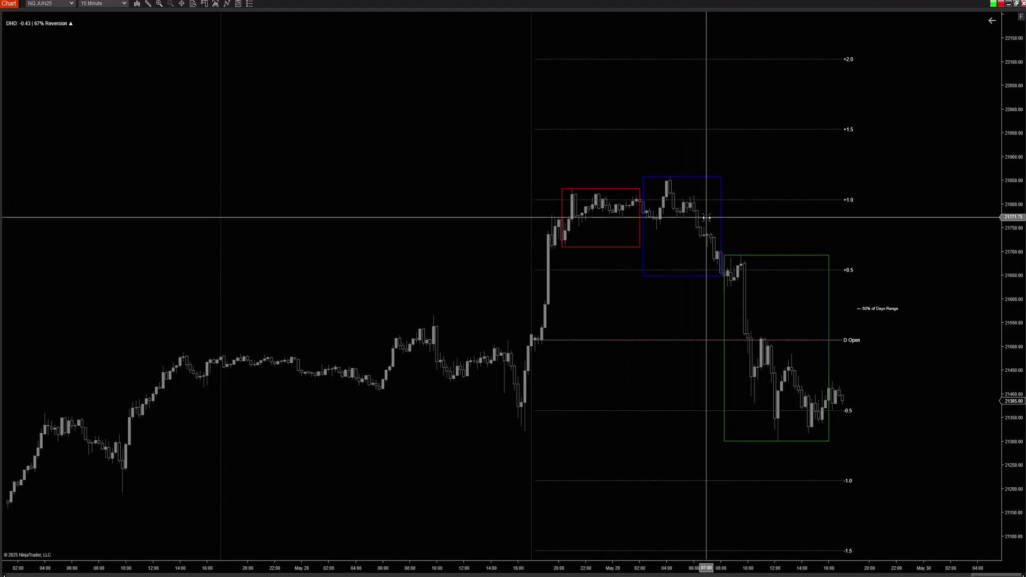
scroll(715, 235, "up", 3)
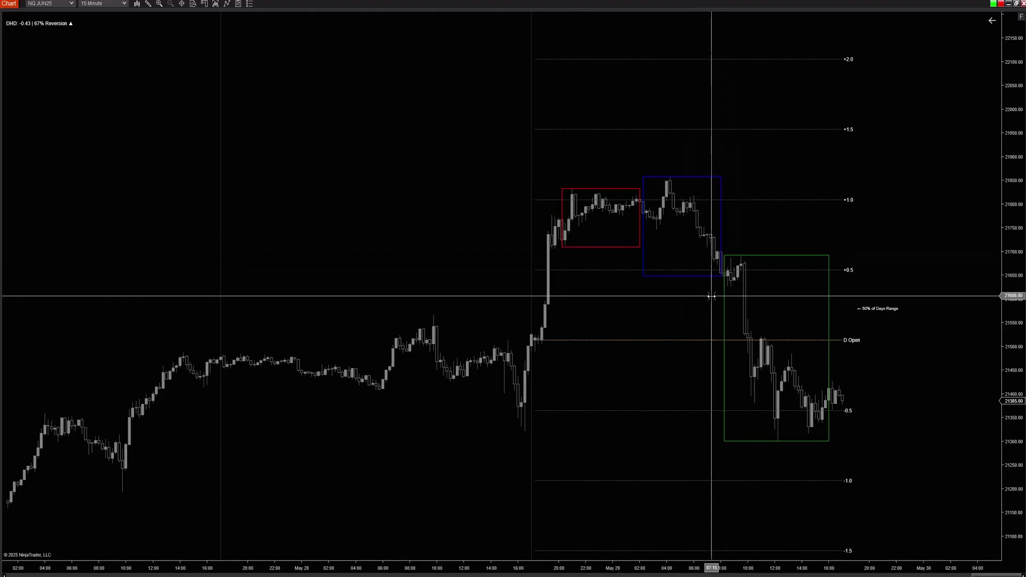
left_click_drag(725, 315, 940, 302)
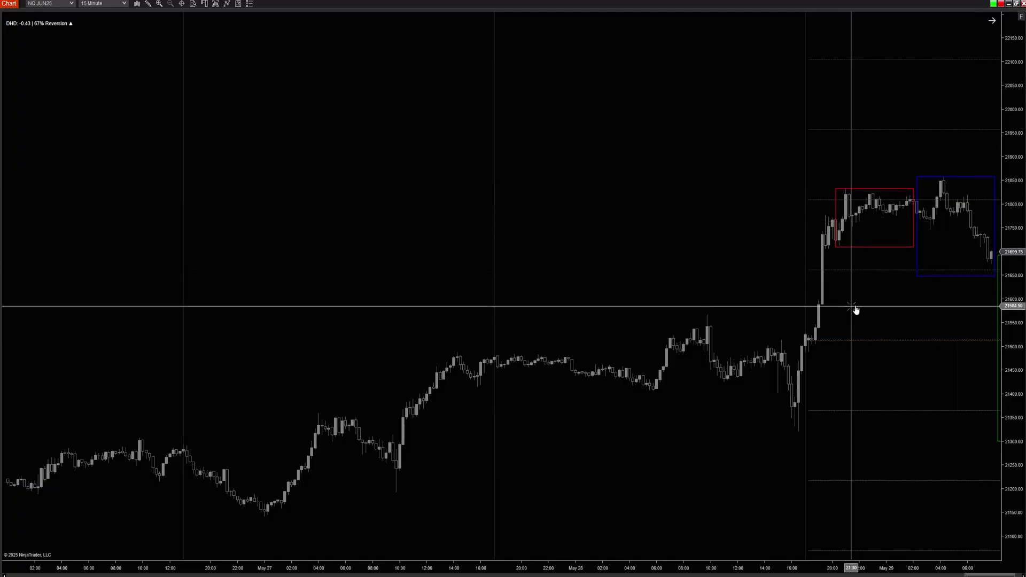
left_click_drag(895, 290, 751, 297)
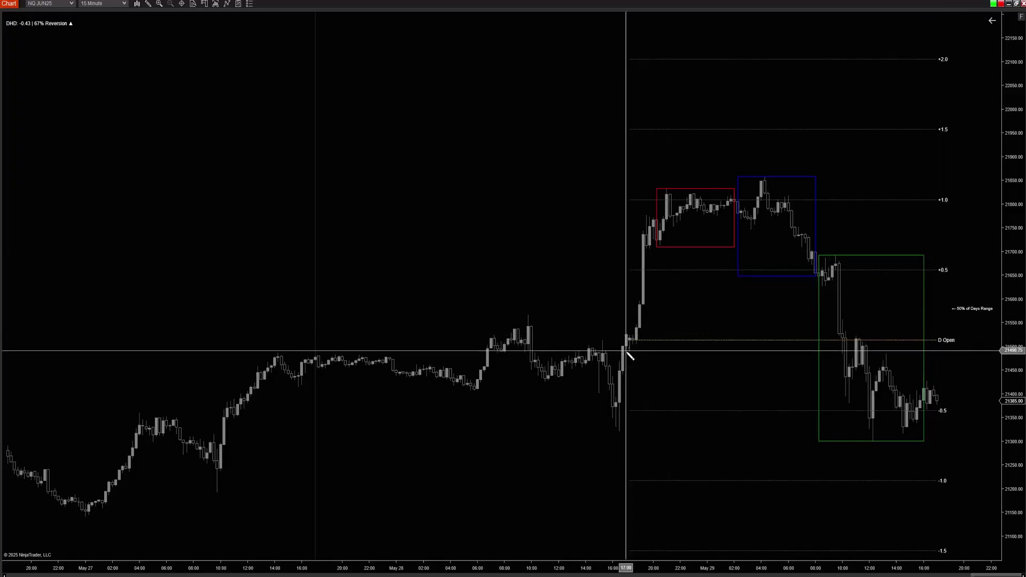
mouse_move(626, 340)
left_mouse_down()
mouse_move(650, 374)
mouse_move(728, 412)
mouse_move(927, 423)
left_mouse_up()
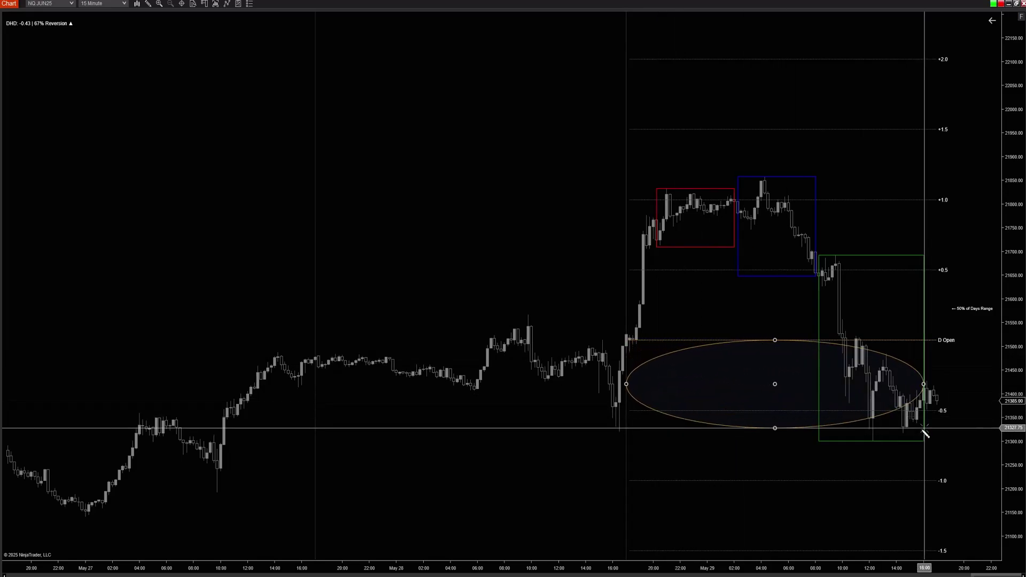
key("Escape")
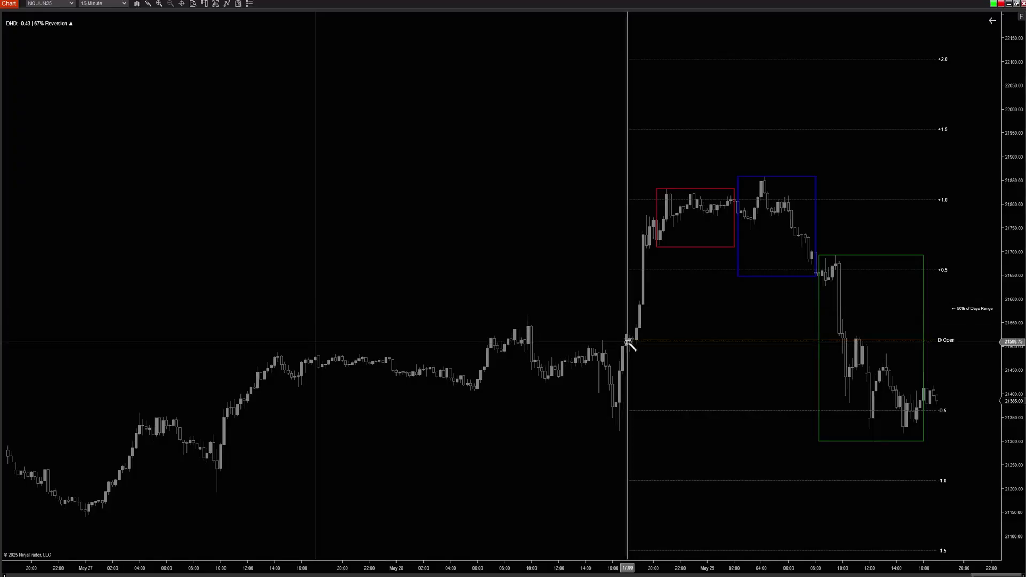
left_click_drag(627, 342, 647, 349)
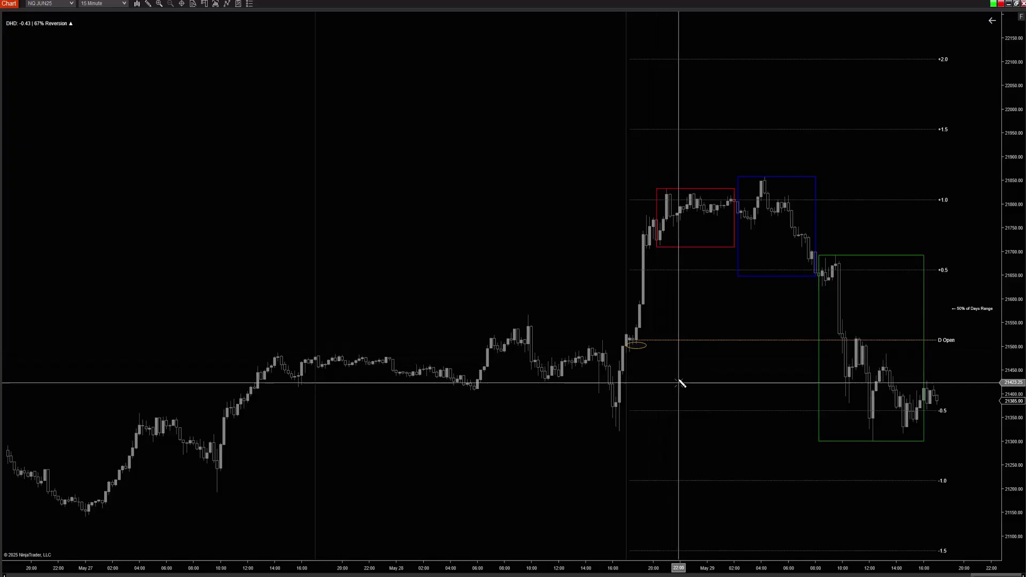
left_click(633, 344)
key("Delete")
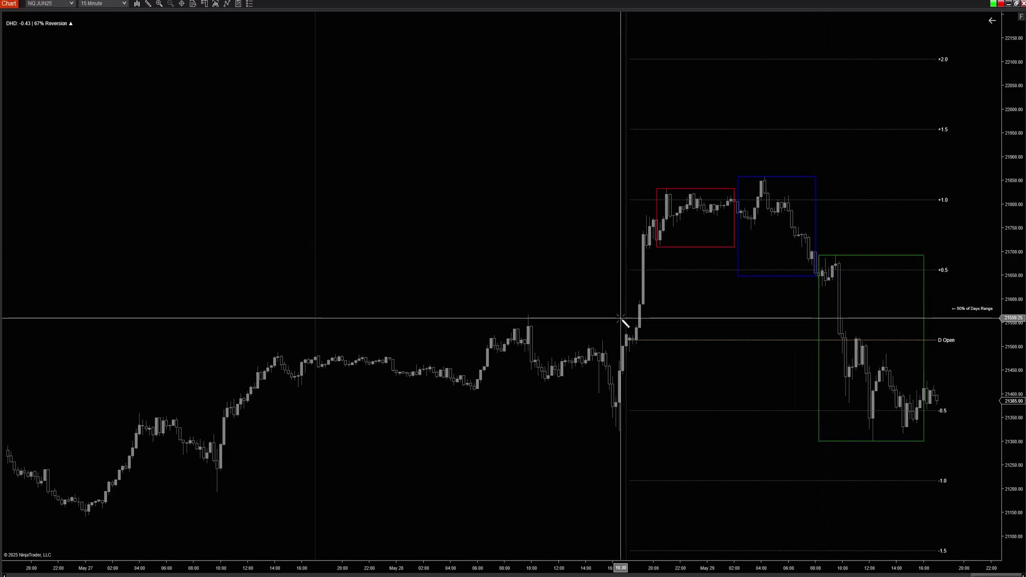
Start a projected path at the 18:30 bar toward +1.0, then cancel it
left_click(632, 338)
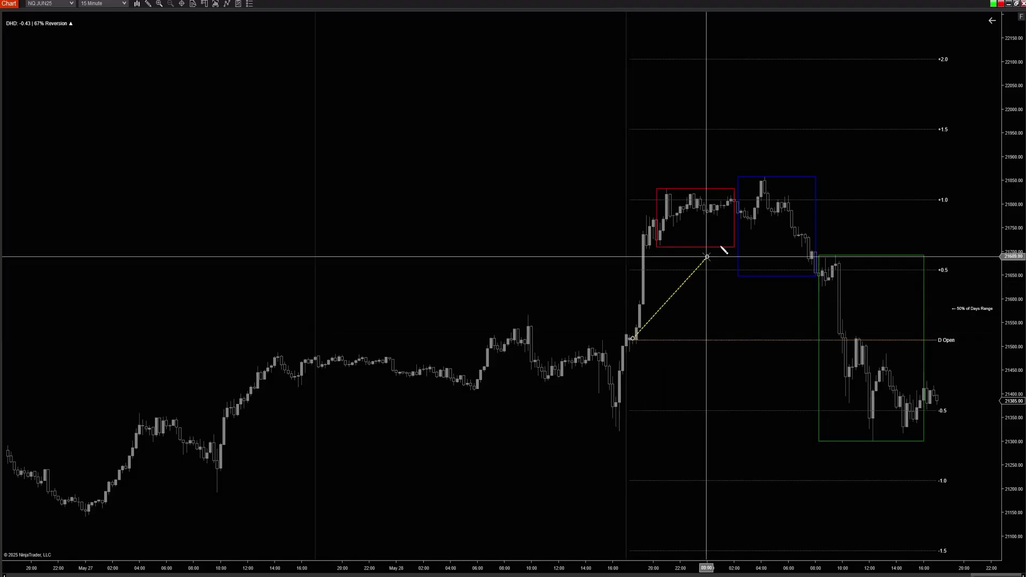
left_click(743, 195)
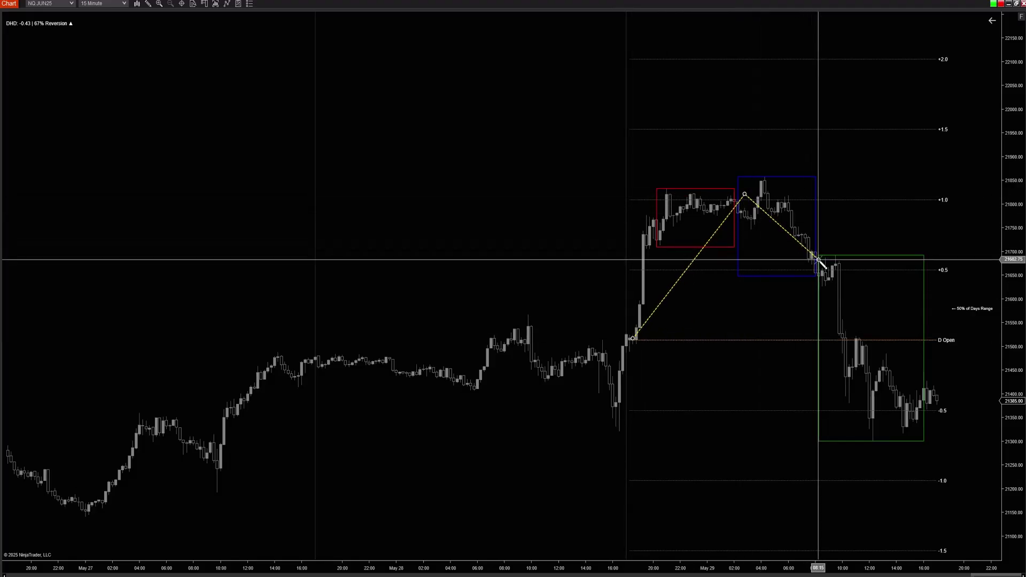
key("Escape")
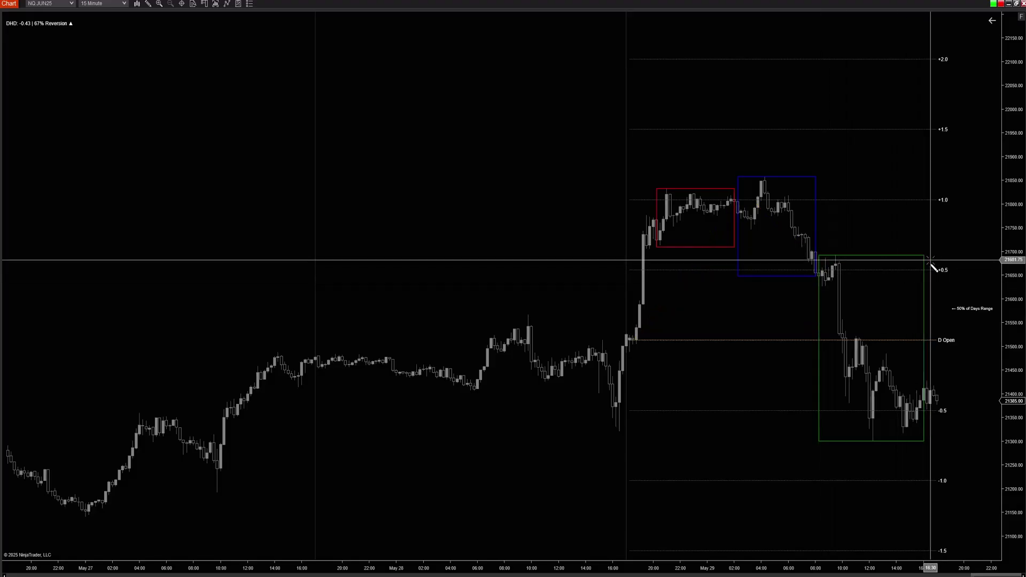
Draw the dashed path from the blue box's last bar to the dip low, up past +1.5 with a pullback
left_click(813, 266)
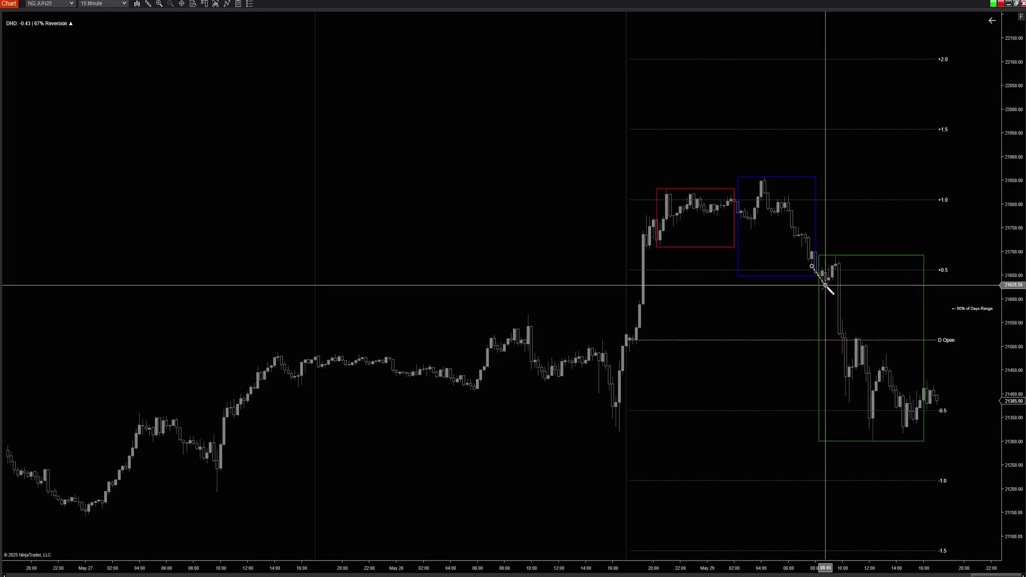
left_click(825, 286)
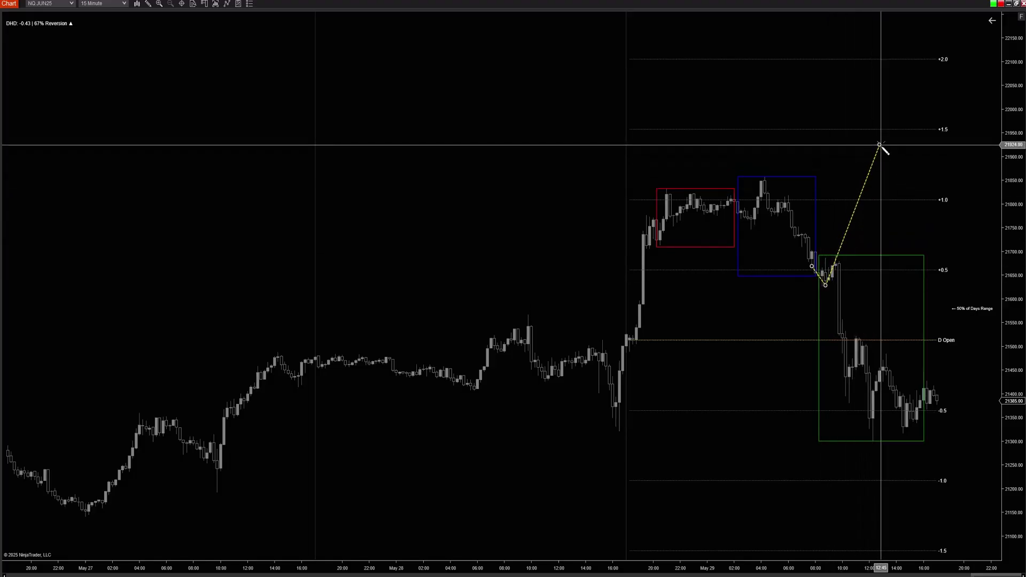
left_click(901, 101)
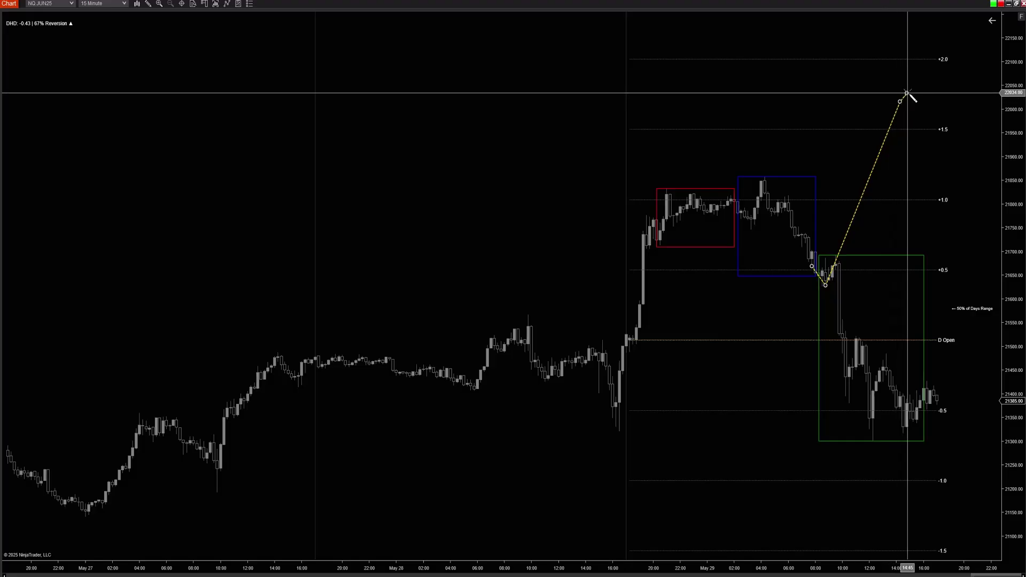
left_click(934, 113)
left_click(944, 84)
double_click(944, 100)
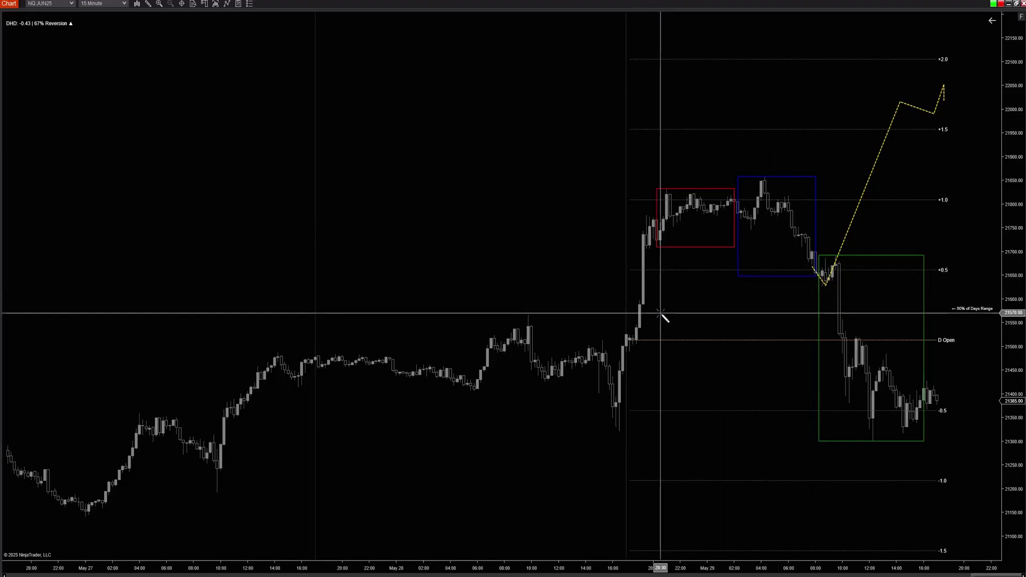
Sketch a zigzag path from the 16:30 May 28 bar rising to the right
left_click(616, 372)
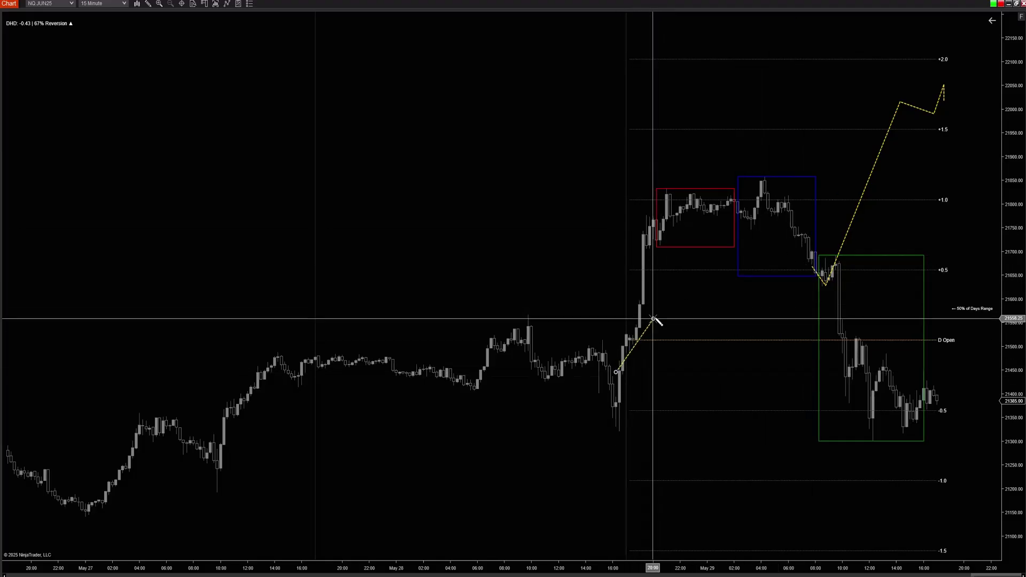
left_click(663, 316)
left_click(701, 346)
left_click(758, 287)
left_click(782, 305)
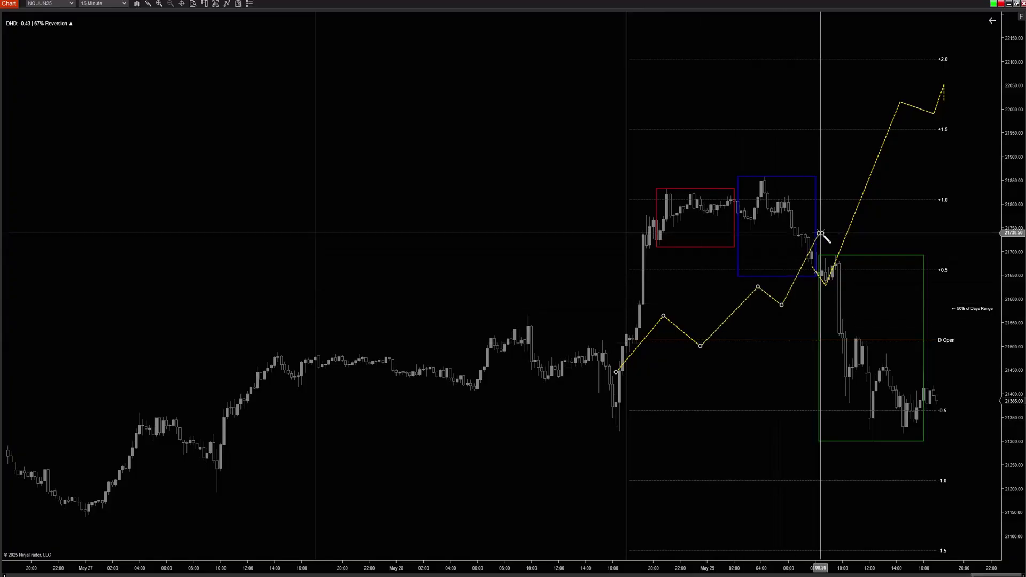
left_click(819, 233)
left_click(839, 260)
left_click(906, 174)
Cancel the unfinished zigzag and delete the earlier projected path
left_click(913, 211)
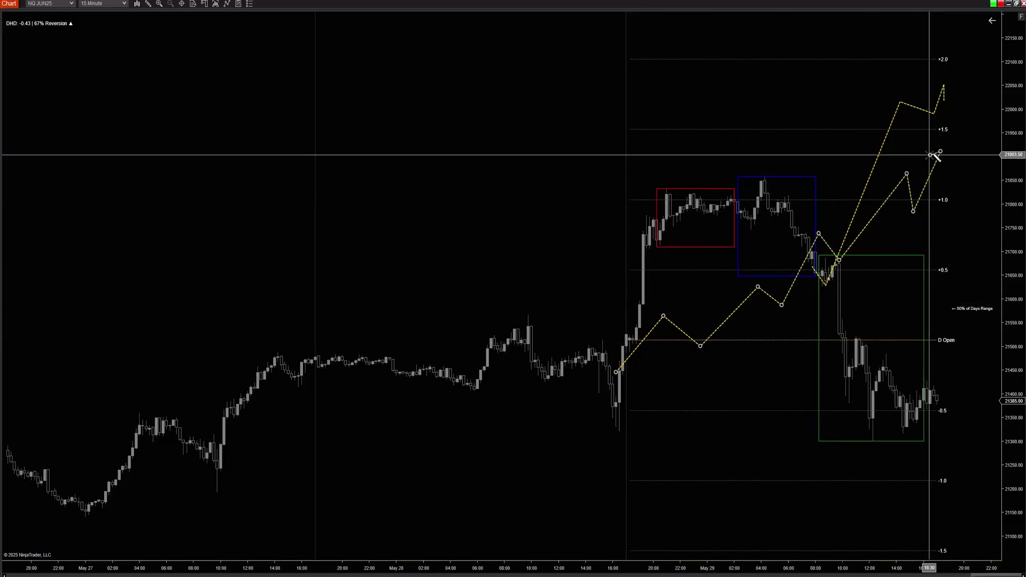
key("Escape")
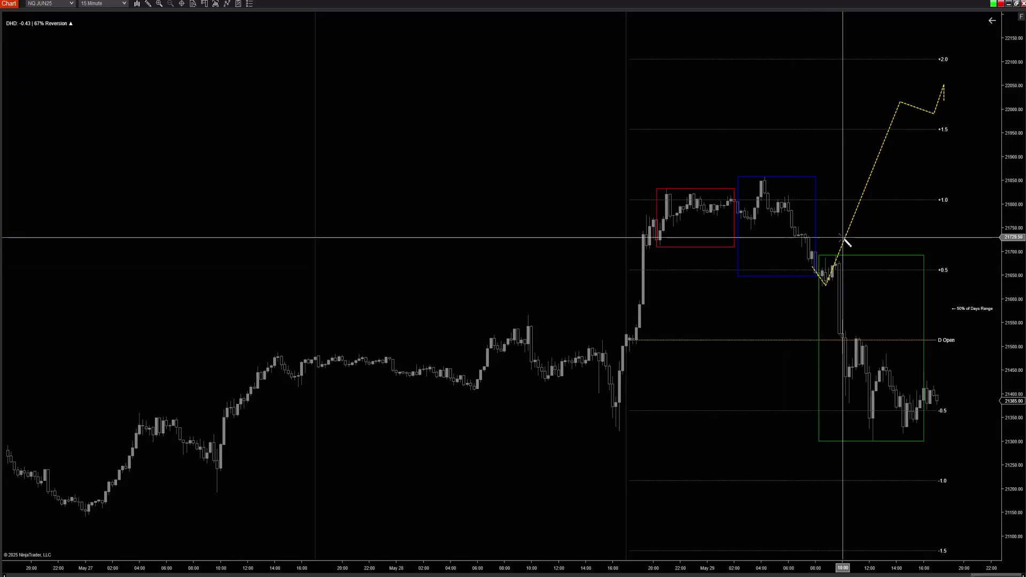
key("Delete")
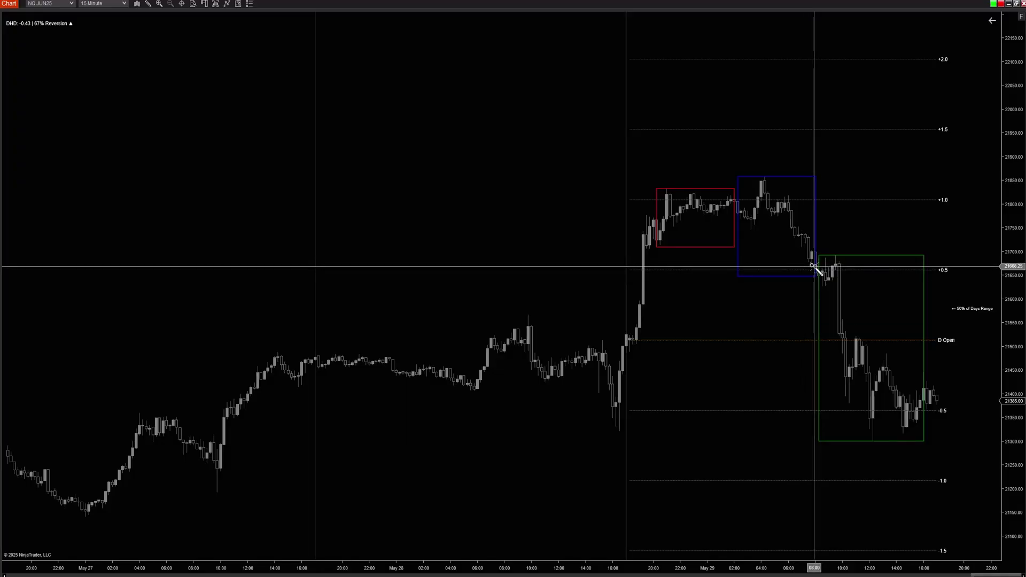
Try a path from the 08:00 bar to the 08:45 low, then cancel it
left_click(827, 280)
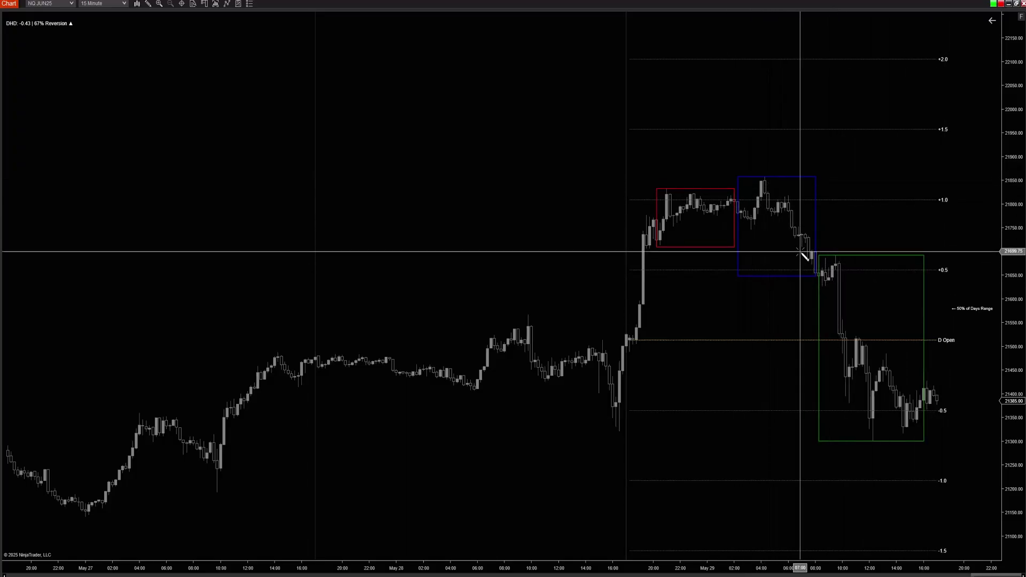
left_click(815, 269)
left_click(825, 285)
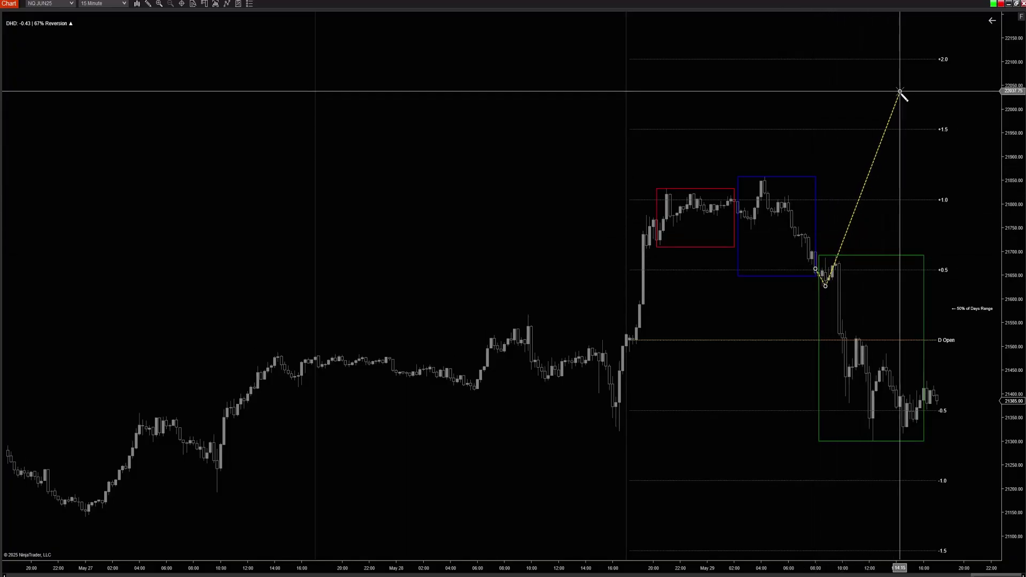
key("Escape")
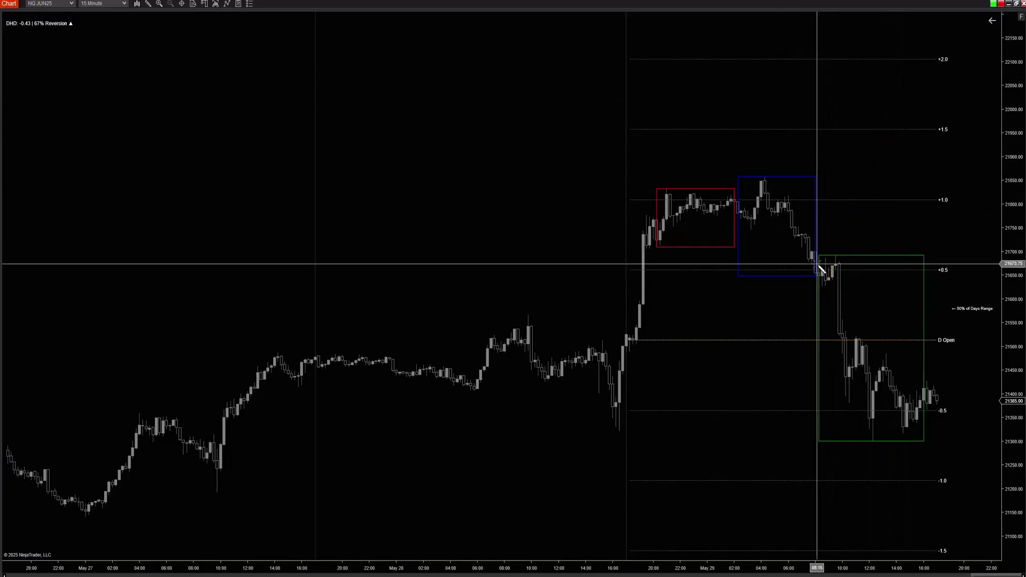
Try a zigzag path from the 08:15 bar between D Open and 50% of Days Range, then cancel it
left_click(818, 264)
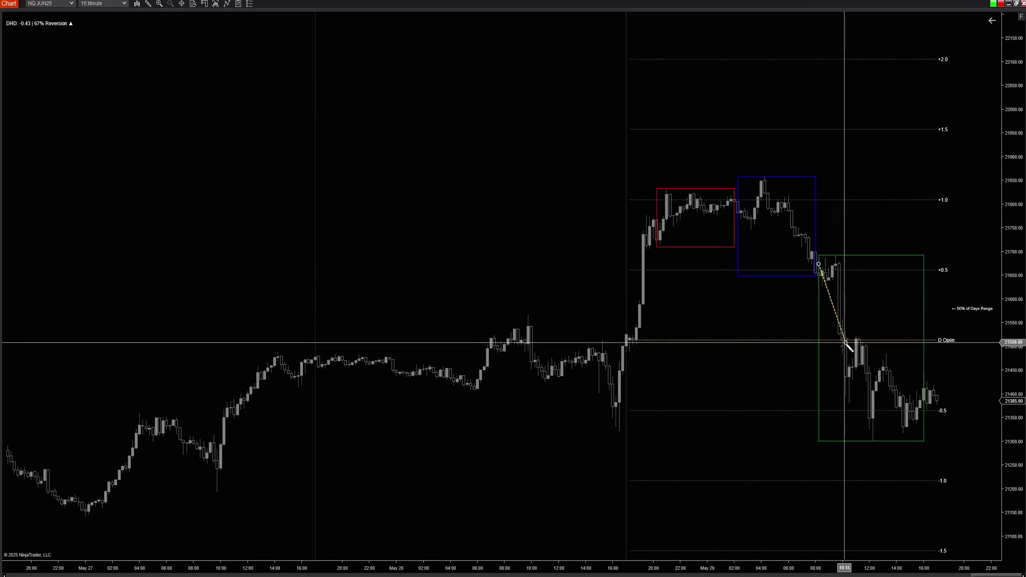
left_click(845, 342)
left_click(866, 304)
left_click(876, 347)
left_click(907, 306)
left_click(920, 342)
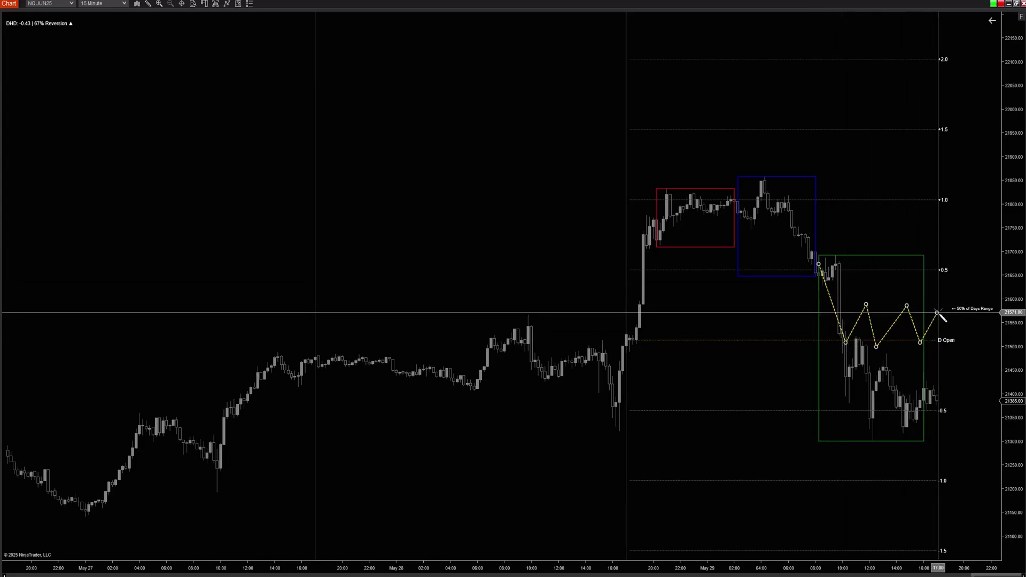
key("Escape")
Try downward paths from the blue box into the green box near D Open, cancelling each
left_click(812, 272)
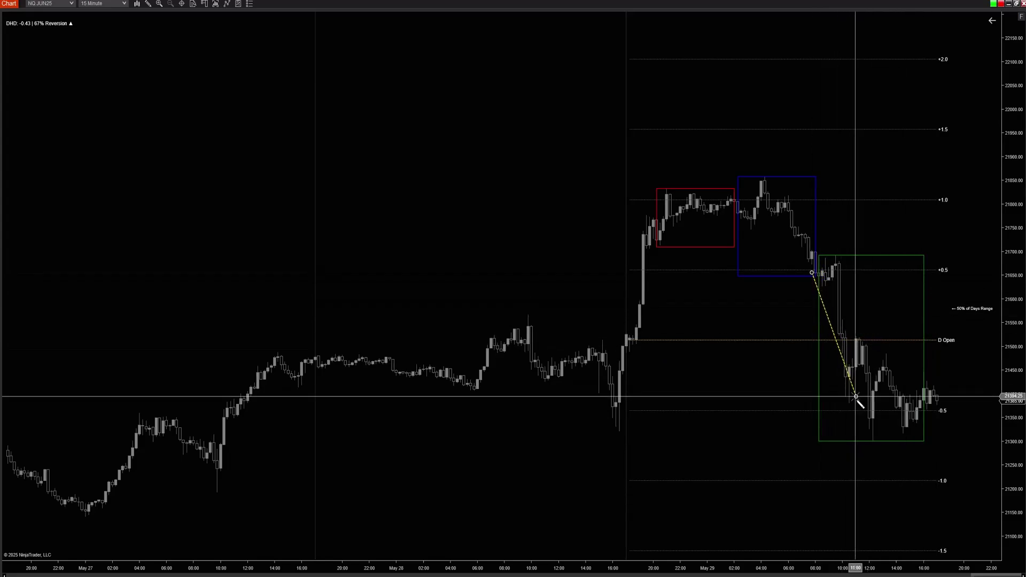
key("Escape")
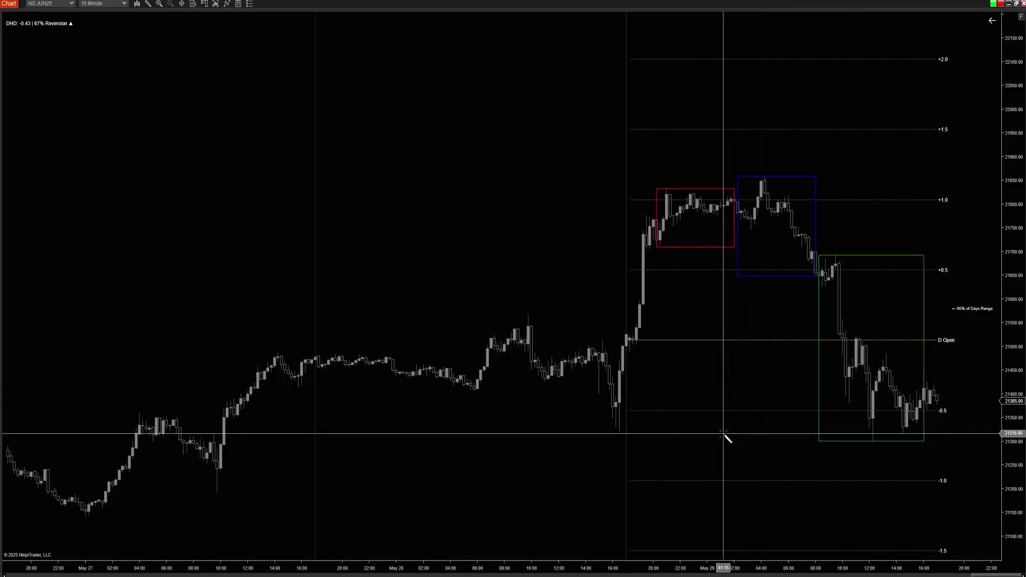
left_click(623, 422)
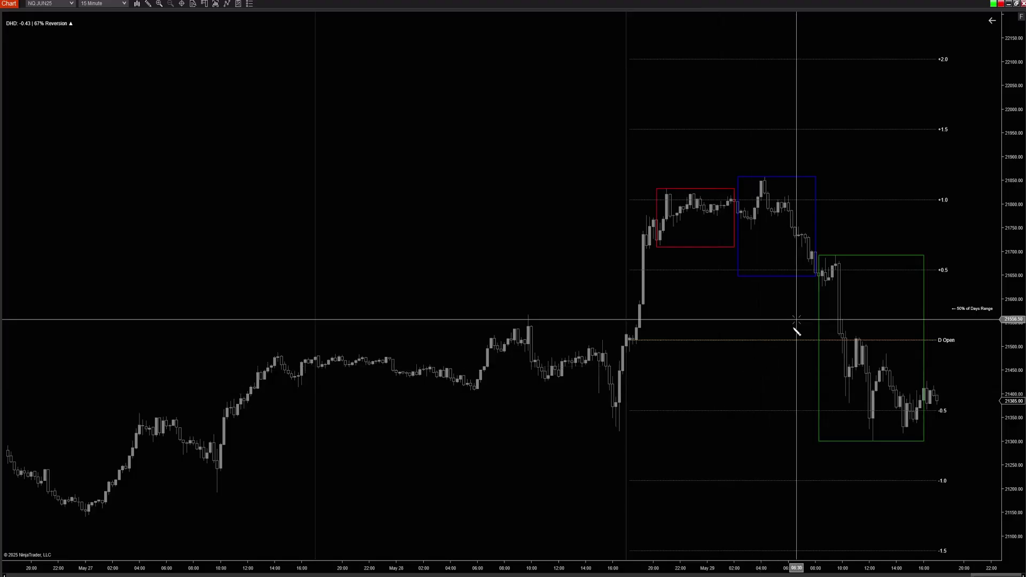
left_click(808, 263)
left_click(846, 345)
left_click(879, 317)
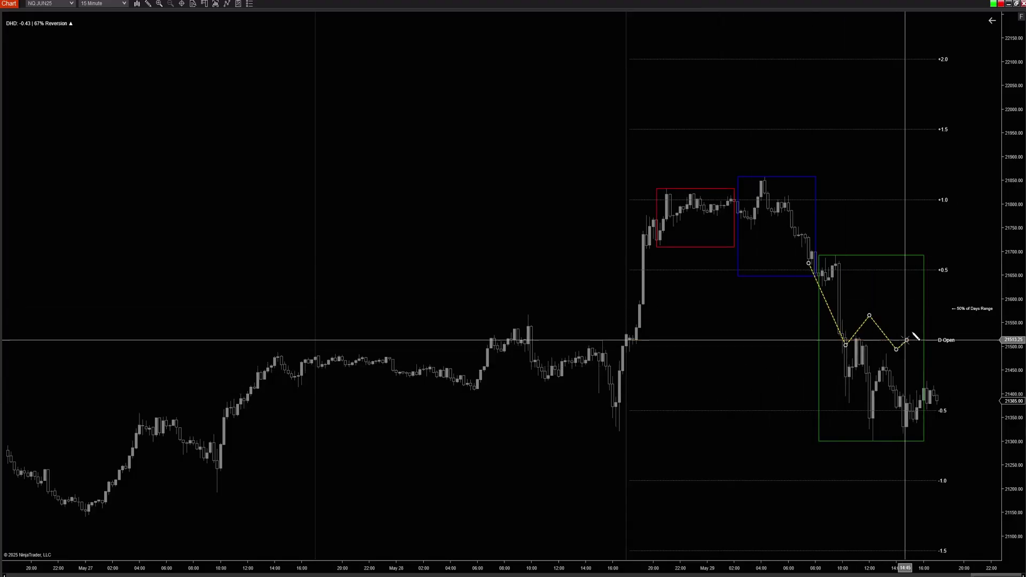
left_click(900, 348)
key("Escape")
Draw the final path from the blue box's last bar down to the dip low and up past +1.5
left_click(808, 268)
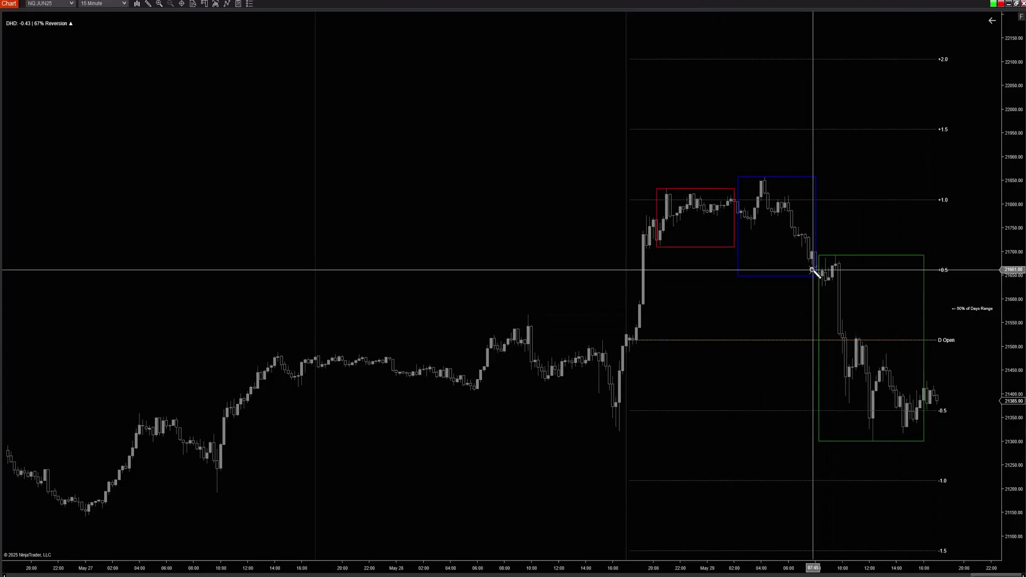
key("Escape")
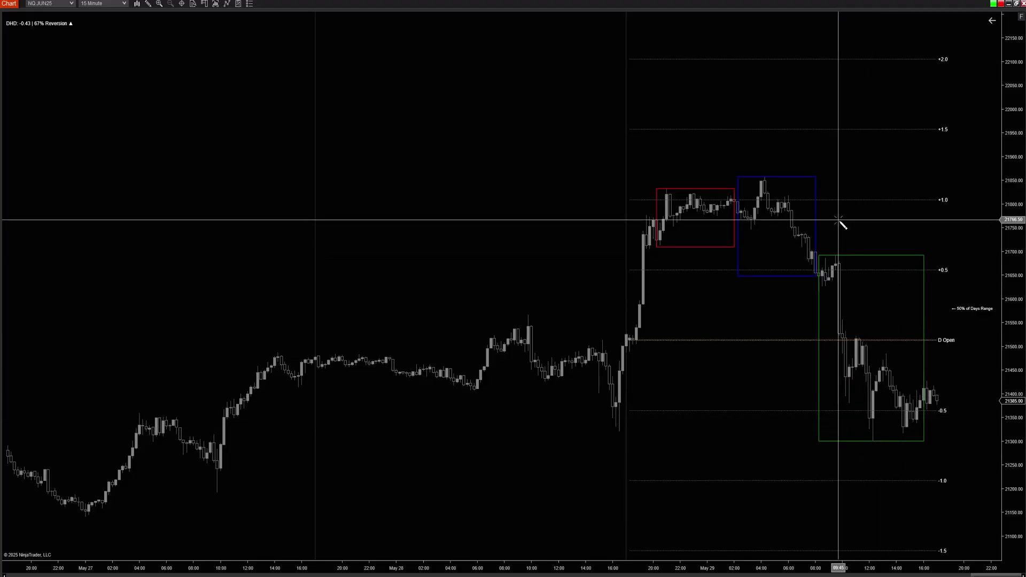
left_click(808, 256)
left_click(826, 293)
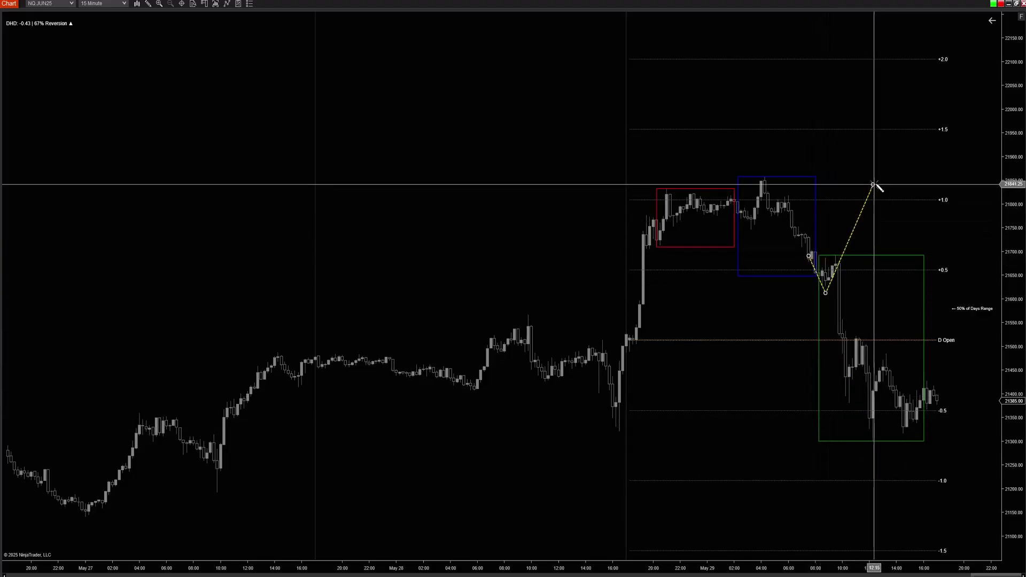
left_click(896, 99)
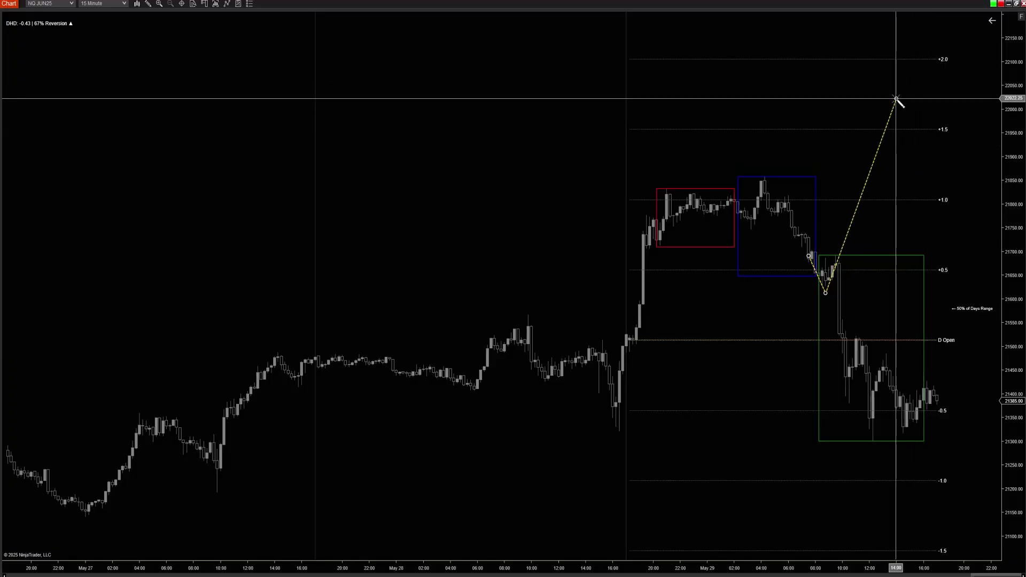